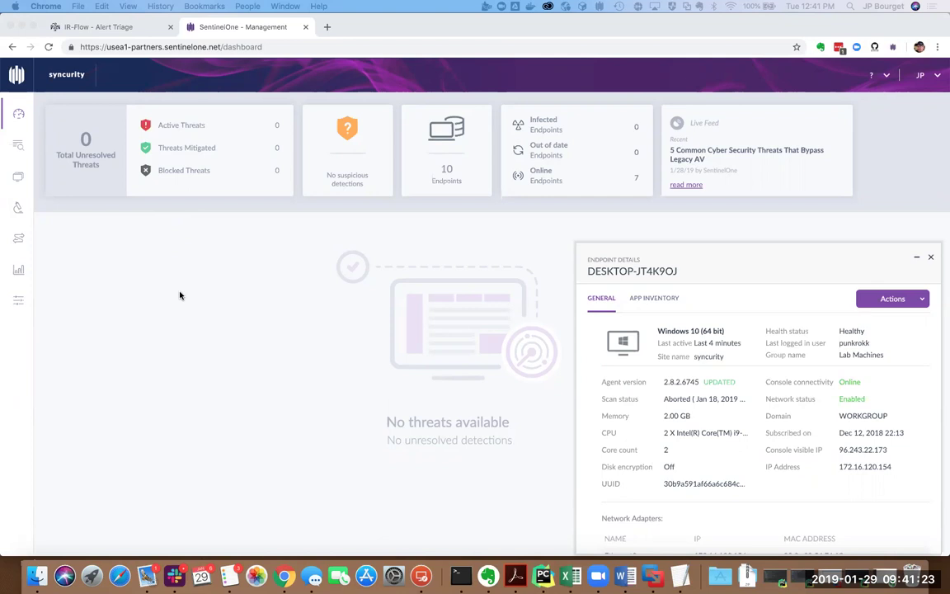
Switch to the VMware Fusion Windows machine, run the application inside the zipped 5f8c9a100dd01174508beeeab6487769-sample folder past the SmartScreen block, and dismiss the errors.
{"action": "left_click", "coordinate": [99, 28]}
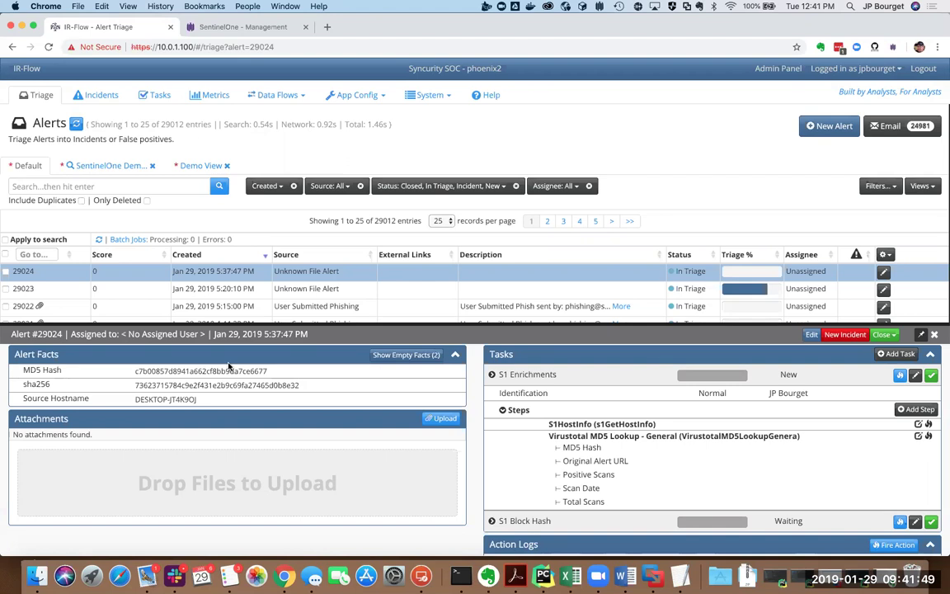
{"action": "left_click", "coordinate": [652, 576]}
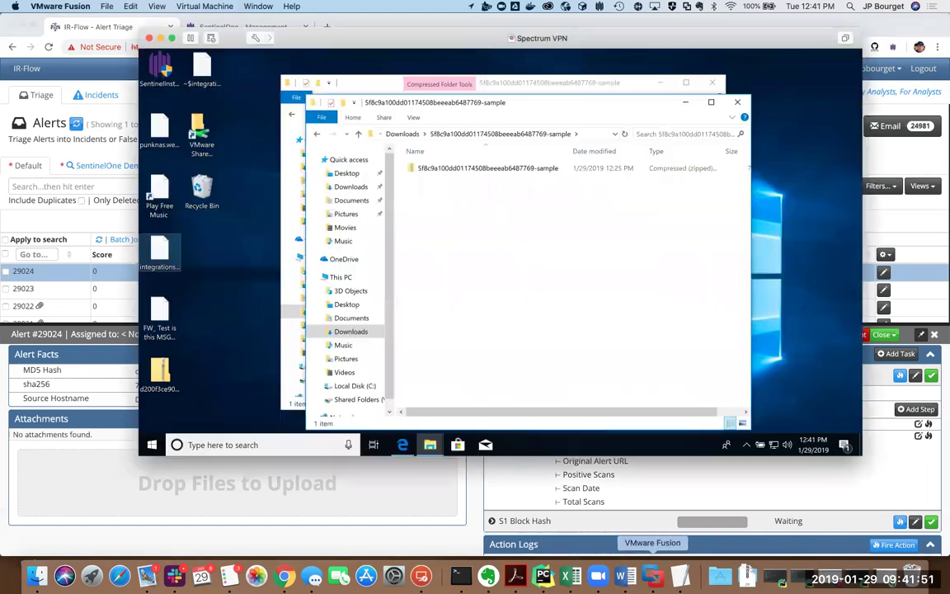
{"action": "left_click", "coordinate": [495, 168]}
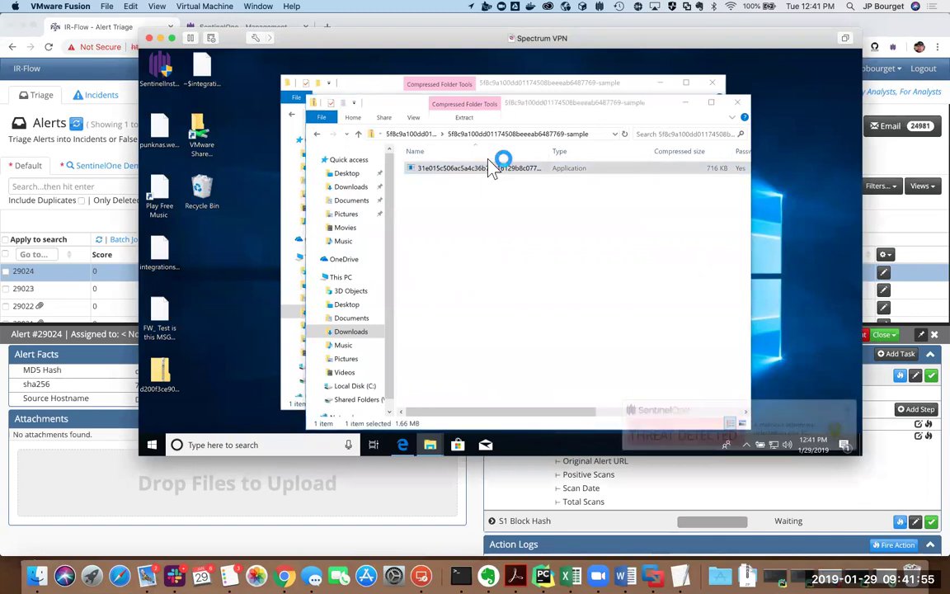
{"action": "left_click", "coordinate": [424, 173]}
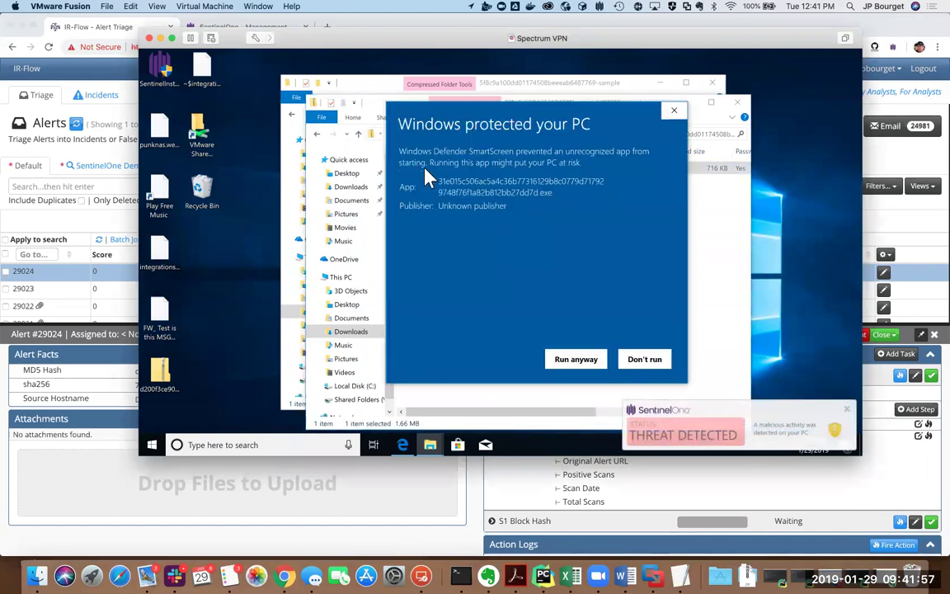
{"action": "left_click", "coordinate": [569, 361]}
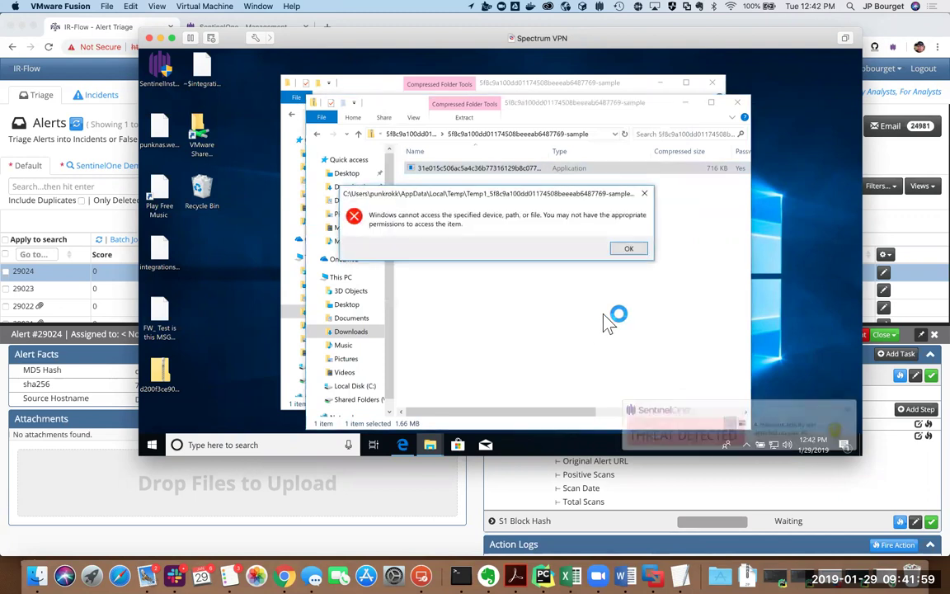
{"action": "left_click", "coordinate": [628, 249]}
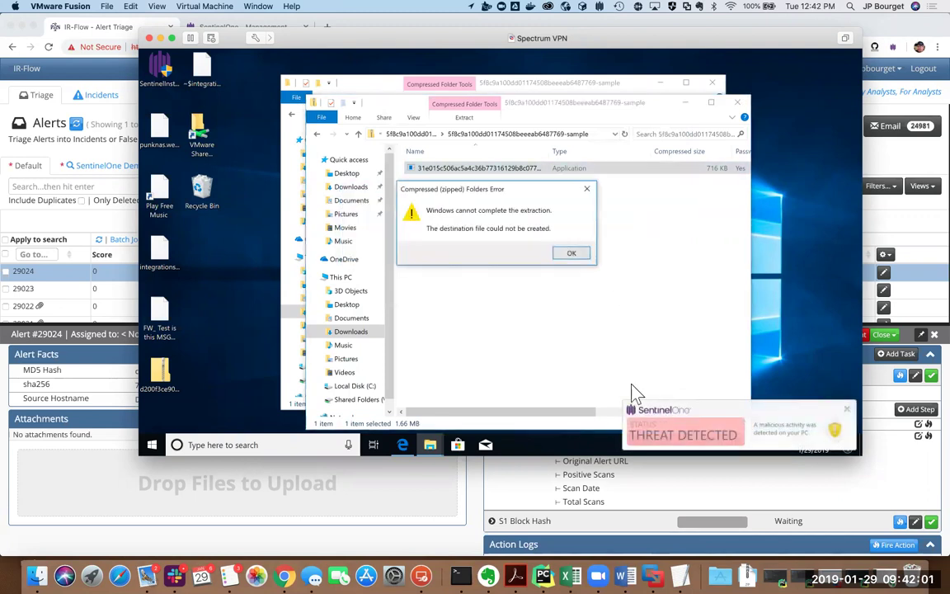
{"action": "left_click", "coordinate": [571, 252]}
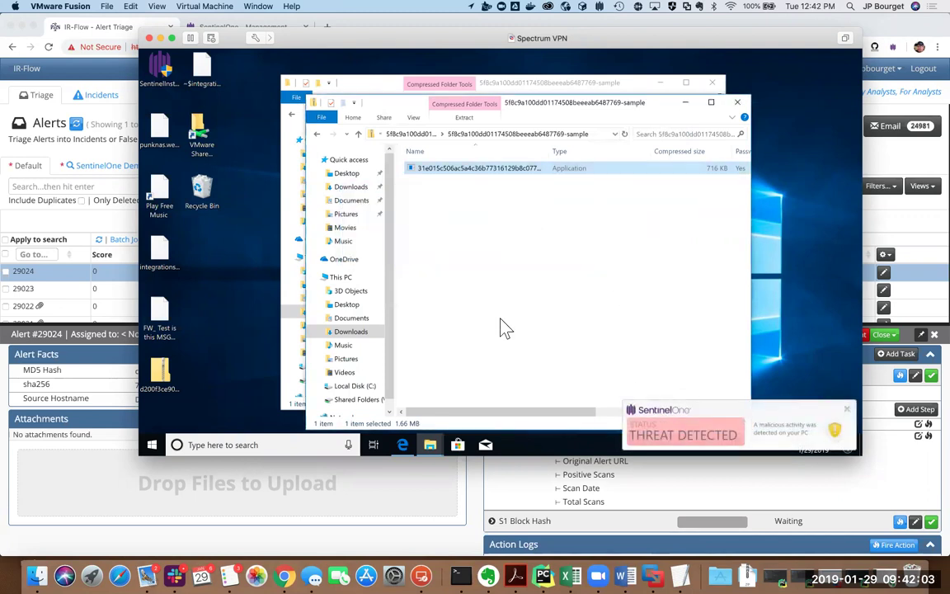
In IR-Flow, fire the S1 Enrichments task on alert 29024, using SentinelOne Get Agent Info for DESKTOP-JT4K9OJ.
{"action": "left_click", "coordinate": [95, 226]}
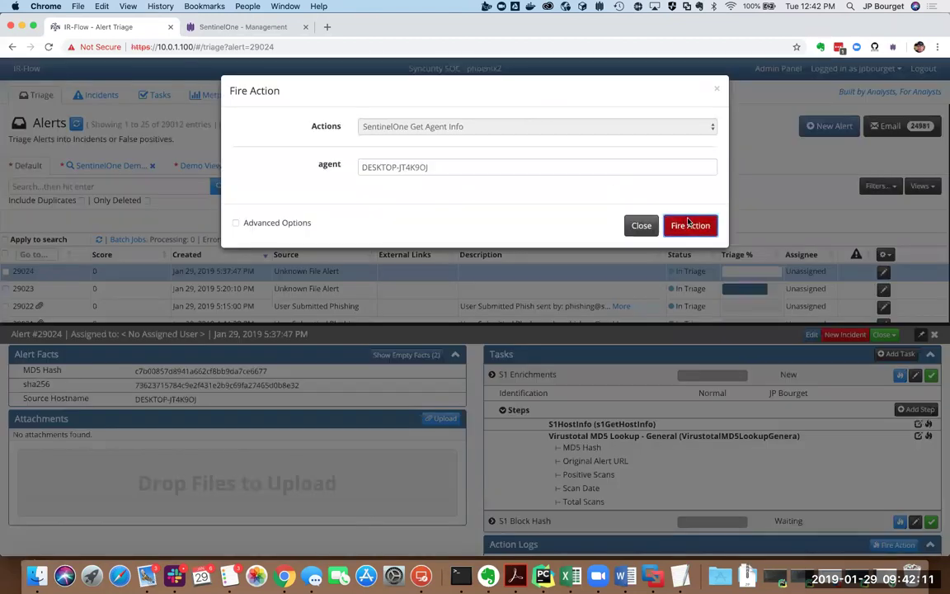
{"action": "left_click", "coordinate": [689, 225]}
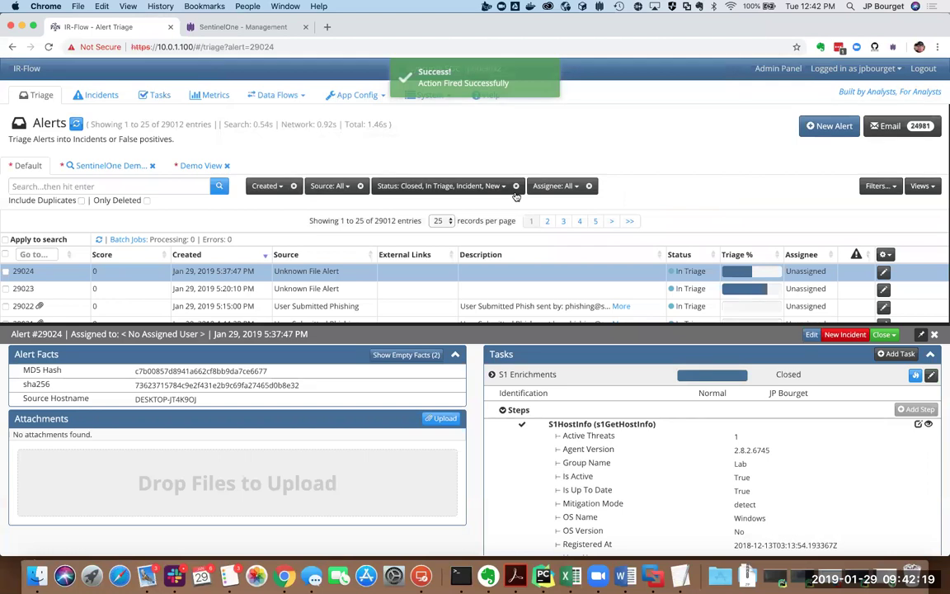
{"action": "scroll", "coordinate": [688, 472], "scroll_direction": "down", "scroll_amount": 2}
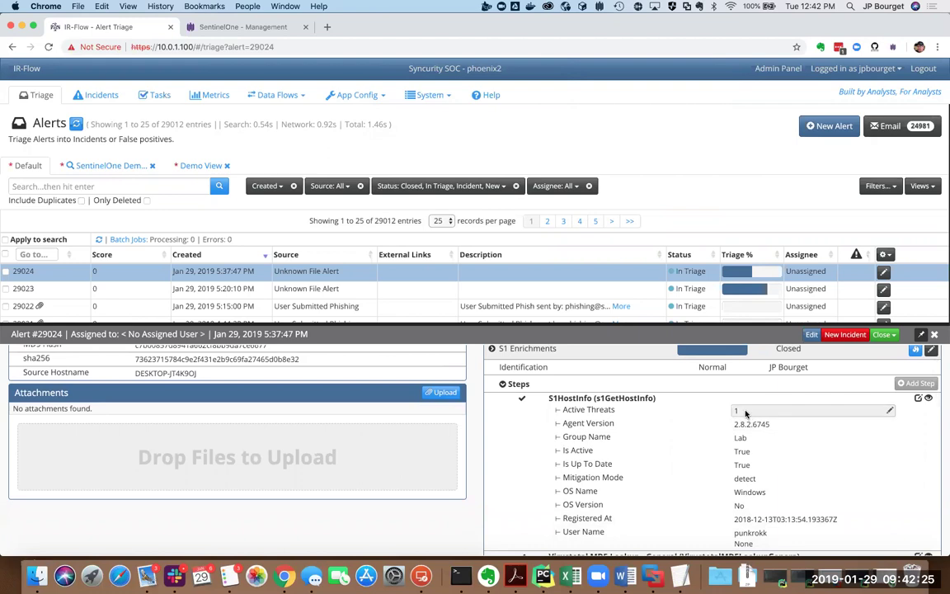
List the active unresolved threats in the SentinelOne console, and return to the alert in IR-Flow.
{"action": "left_click", "coordinate": [235, 26]}
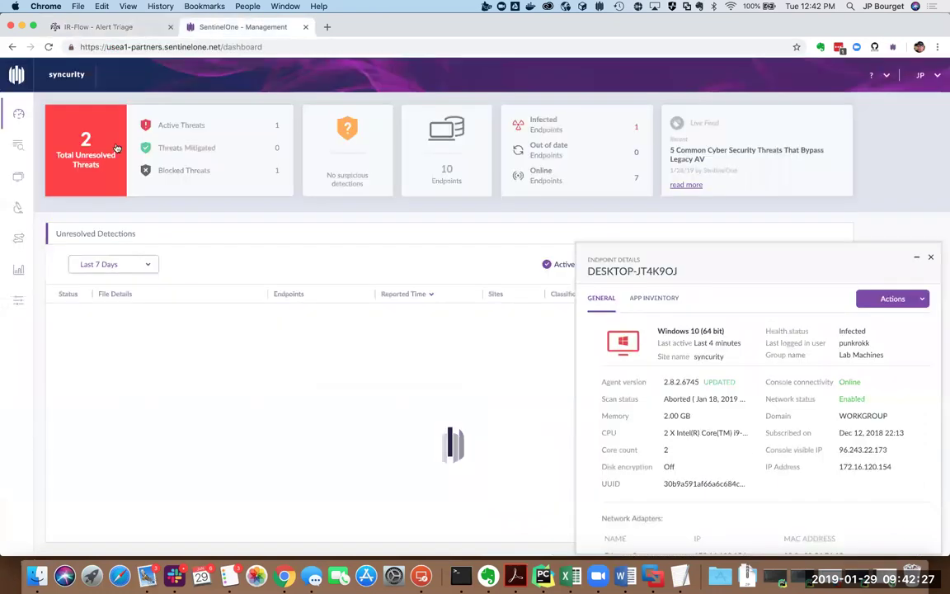
{"action": "left_click", "coordinate": [161, 126]}
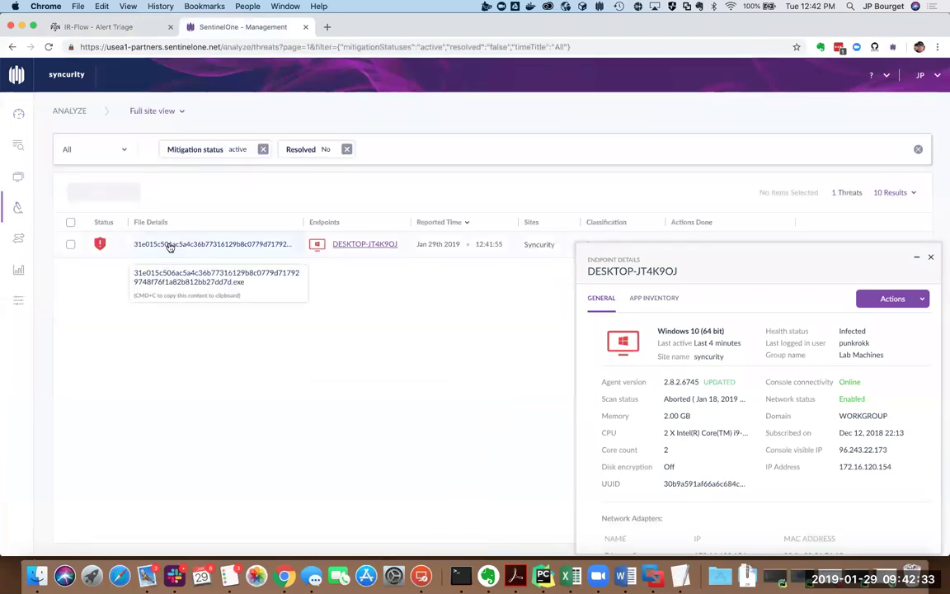
{"action": "left_click", "coordinate": [99, 28]}
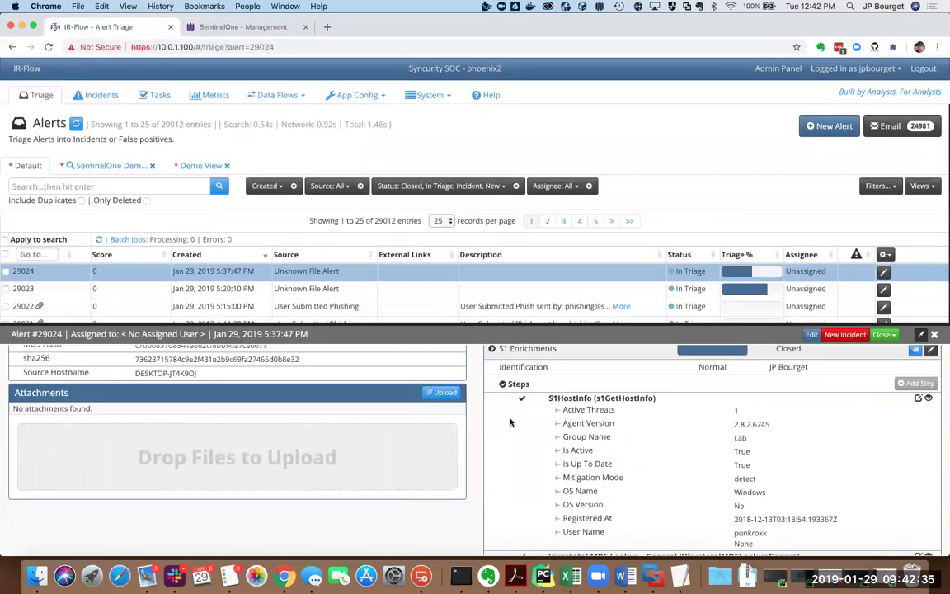
Open the VirusTotal report linked in the alert's MD5 lookup and search the page for "Sent".
{"action": "scroll", "coordinate": [694, 483], "scroll_direction": "down", "scroll_amount": 5}
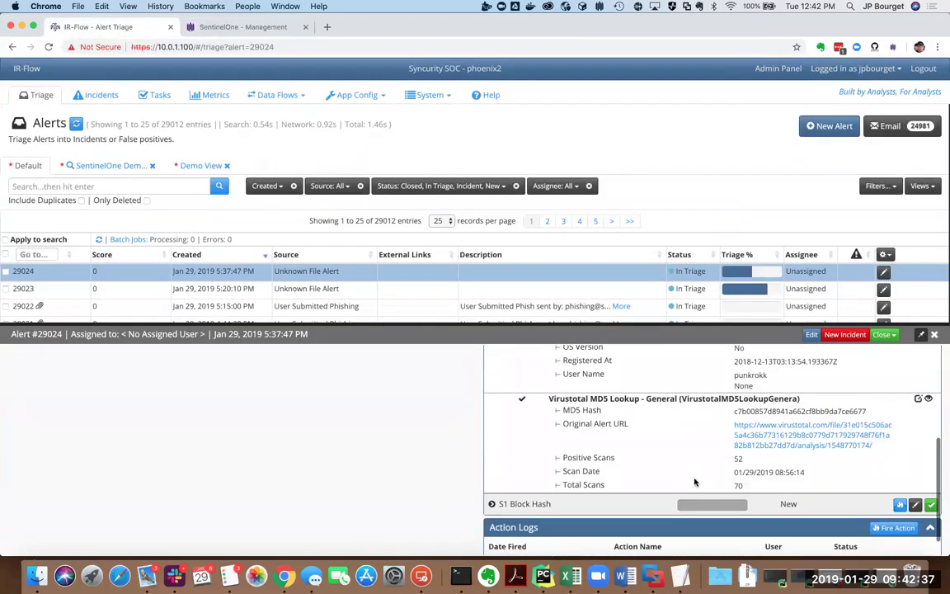
{"action": "left_click", "coordinate": [745, 438]}
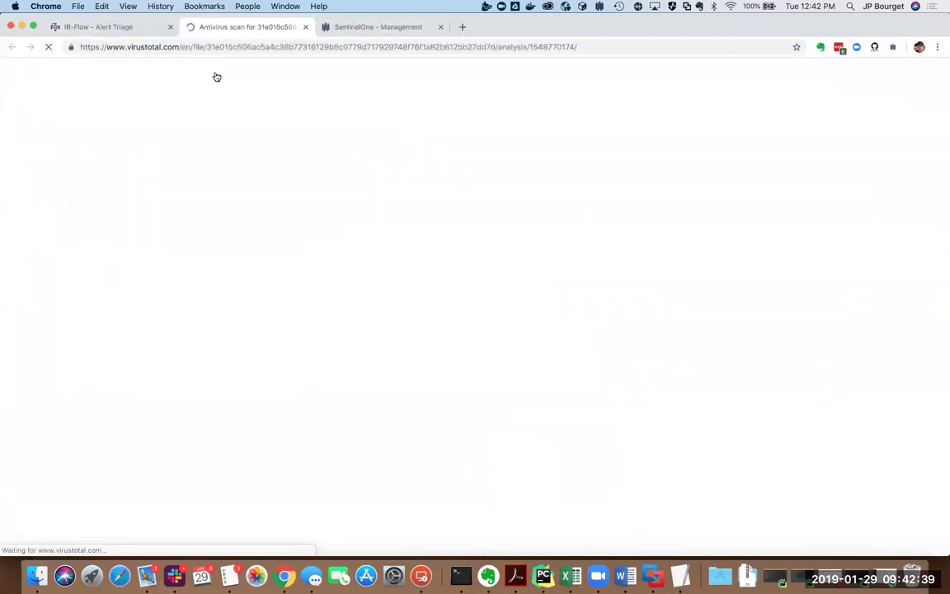
{"action": "scroll", "coordinate": [364, 413], "scroll_direction": "down", "scroll_amount": 5}
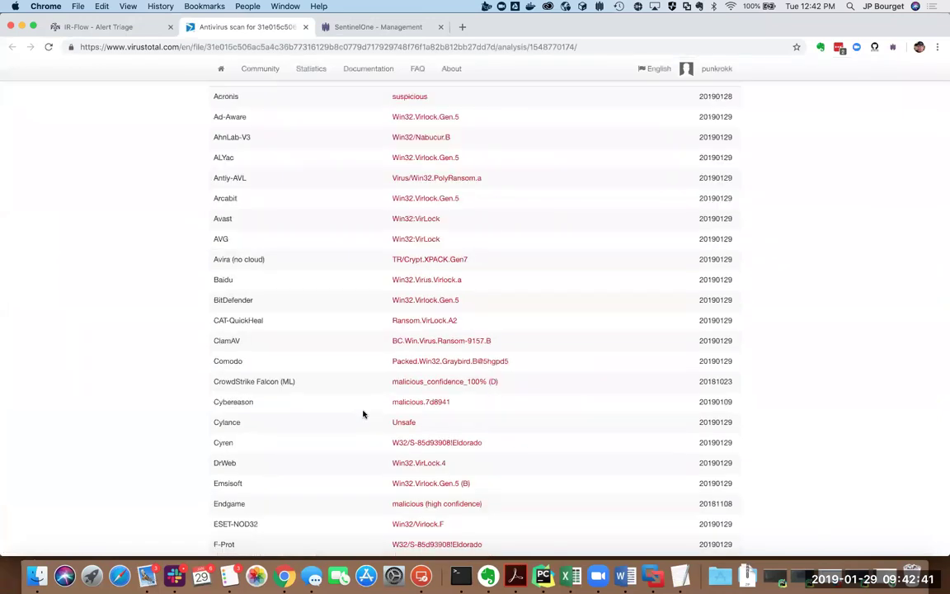
{"action": "key", "text": "super+f"}
{"action": "type", "text": "Sent"}
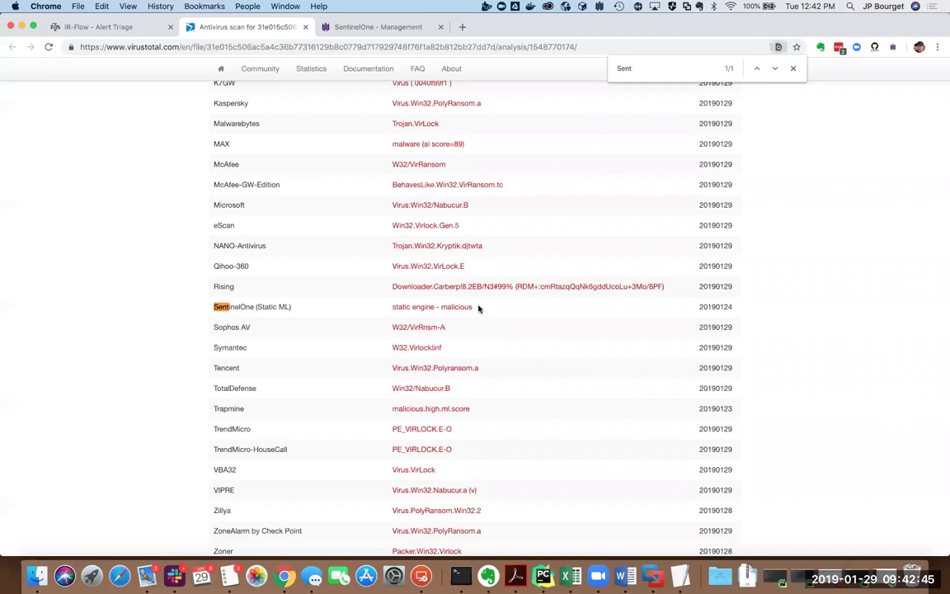
Return to the IR-Flow alert and expand the S1 Block Hash task to show its steps.
{"action": "left_click", "coordinate": [101, 27]}
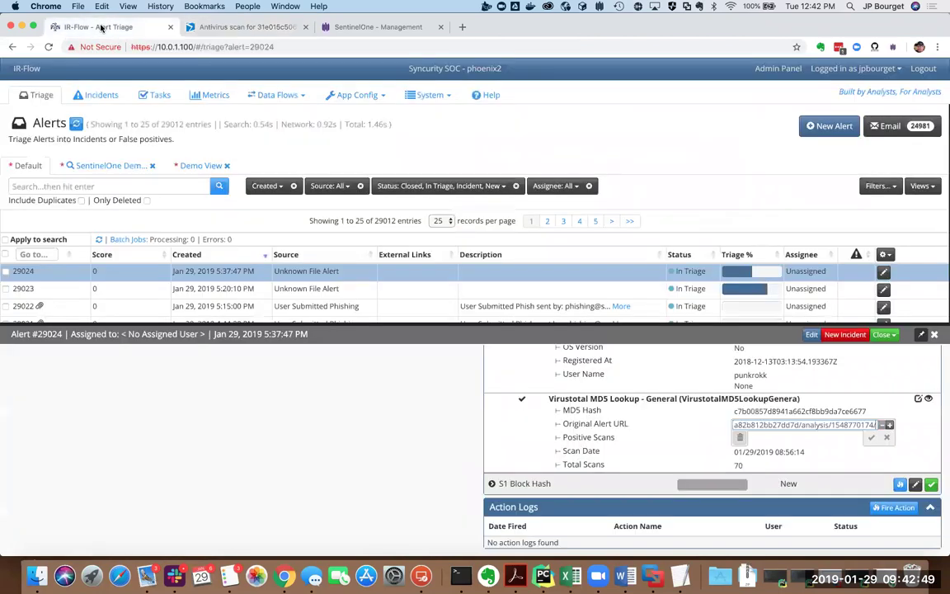
{"action": "left_click", "coordinate": [493, 479]}
{"action": "scroll", "coordinate": [511, 456], "scroll_direction": "down", "scroll_amount": 2}
{"action": "left_click", "coordinate": [503, 481]}
{"action": "scroll", "coordinate": [561, 466], "scroll_direction": "down", "scroll_amount": 1}
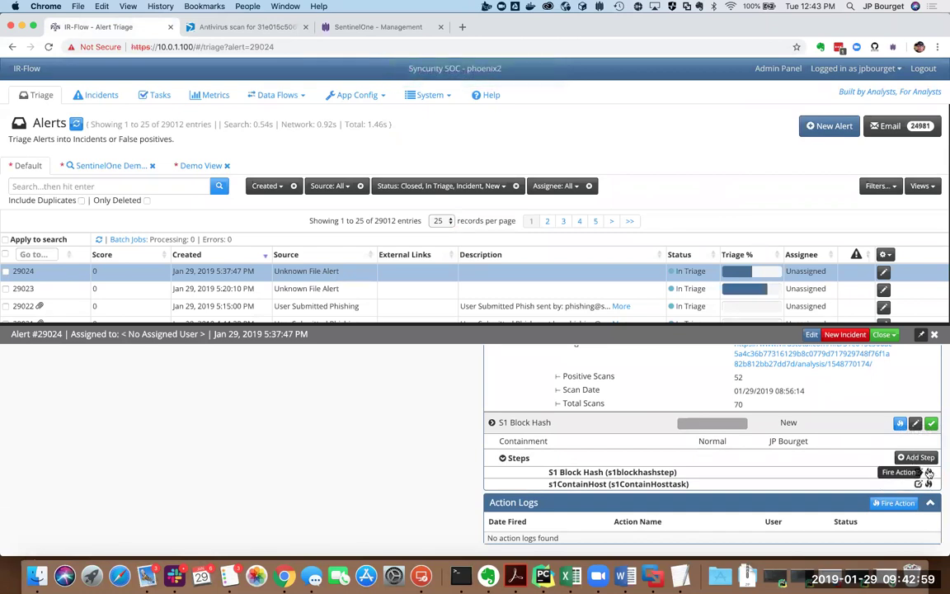
Try to fire the SentinelOne Add to Blacklist action on the S1 Block Hash step with description Ransomware and OS family Windows.
{"action": "left_click", "coordinate": [929, 473]}
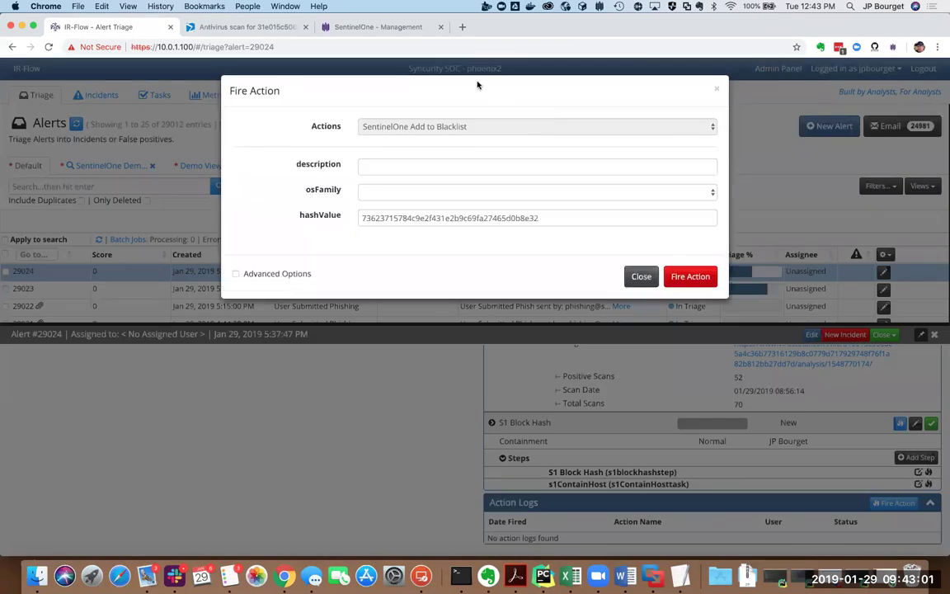
{"action": "left_click", "coordinate": [492, 167]}
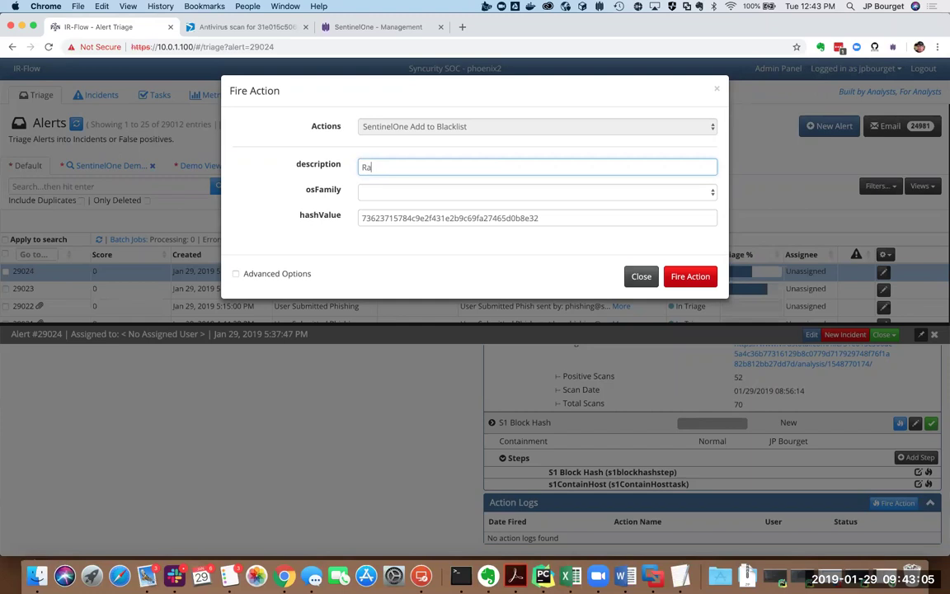
{"action": "type", "text": "Ransomware"}
{"action": "left_click", "coordinate": [483, 192]}
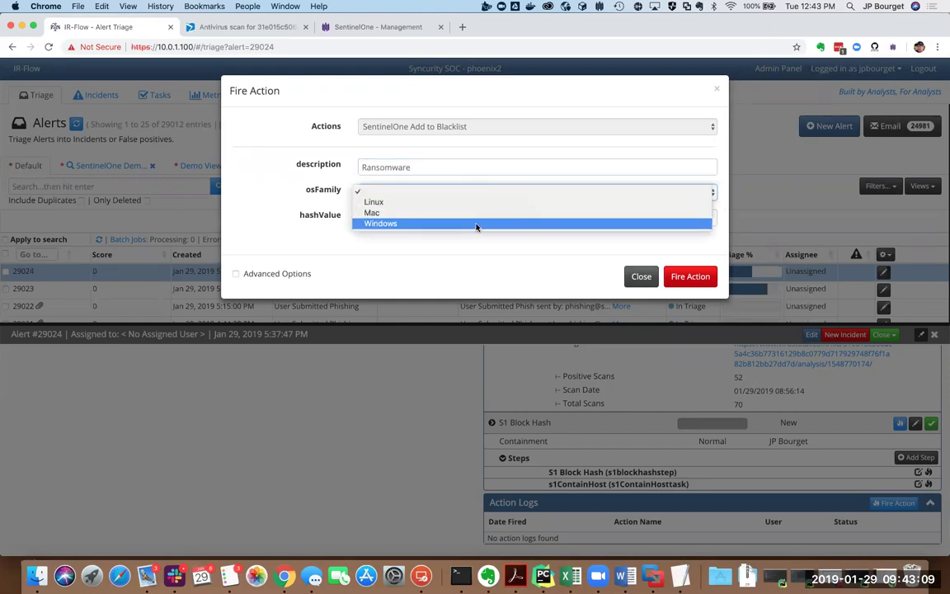
{"action": "left_click", "coordinate": [497, 223]}
{"action": "left_click", "coordinate": [685, 275]}
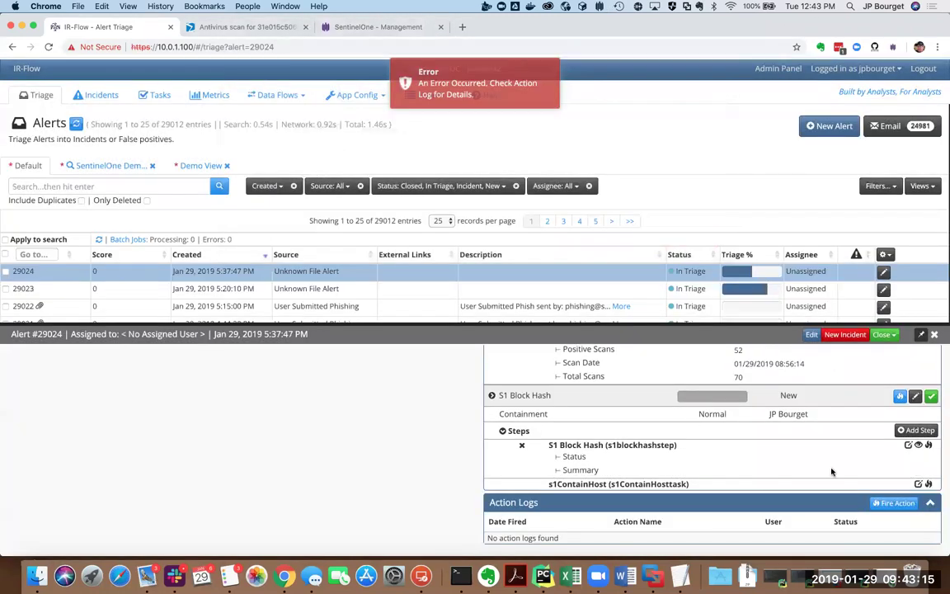
Reopen the SentinelOne Add to Blacklist action for the S1 Block Hash step.
{"action": "left_click", "coordinate": [929, 446]}
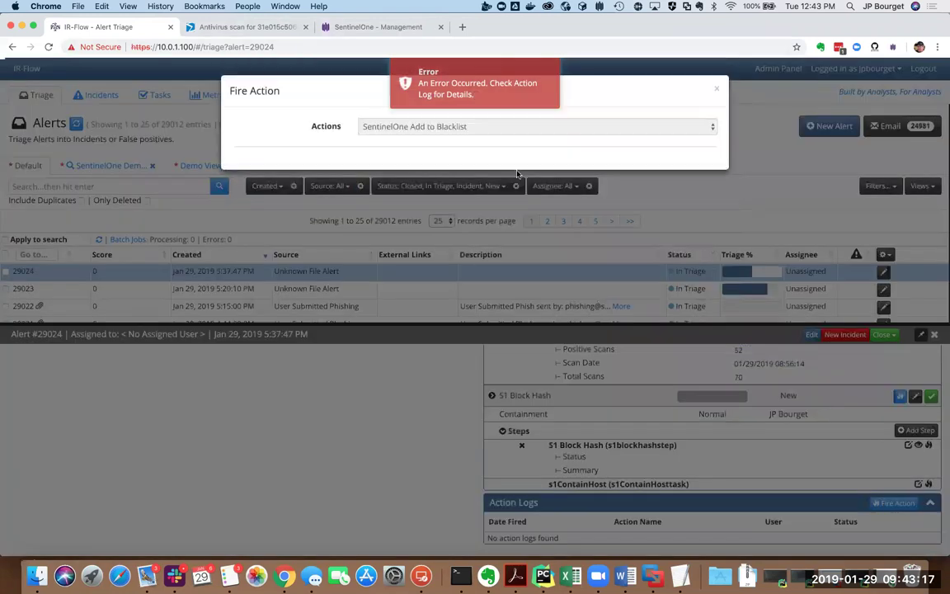
{"action": "left_click", "coordinate": [437, 197]}
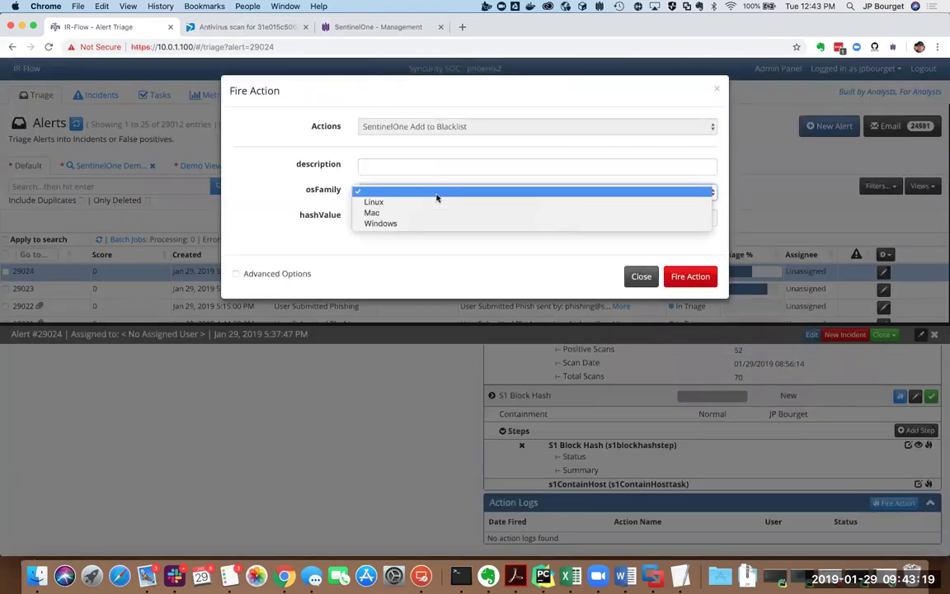
{"action": "left_click", "coordinate": [375, 31]}
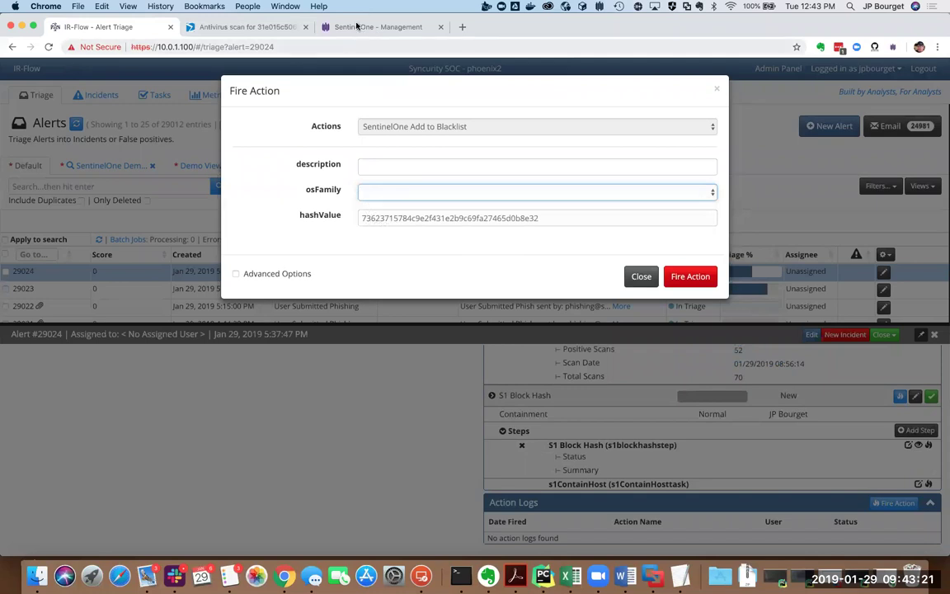
In the SentinelOne network blacklist, delete the Windows "ransomware" entry, the Linux N/A entry and the Mac N/A entry from Jan 28, 2019.
{"action": "left_click", "coordinate": [356, 27]}
{"action": "mouse_move", "coordinate": [25, 176]}
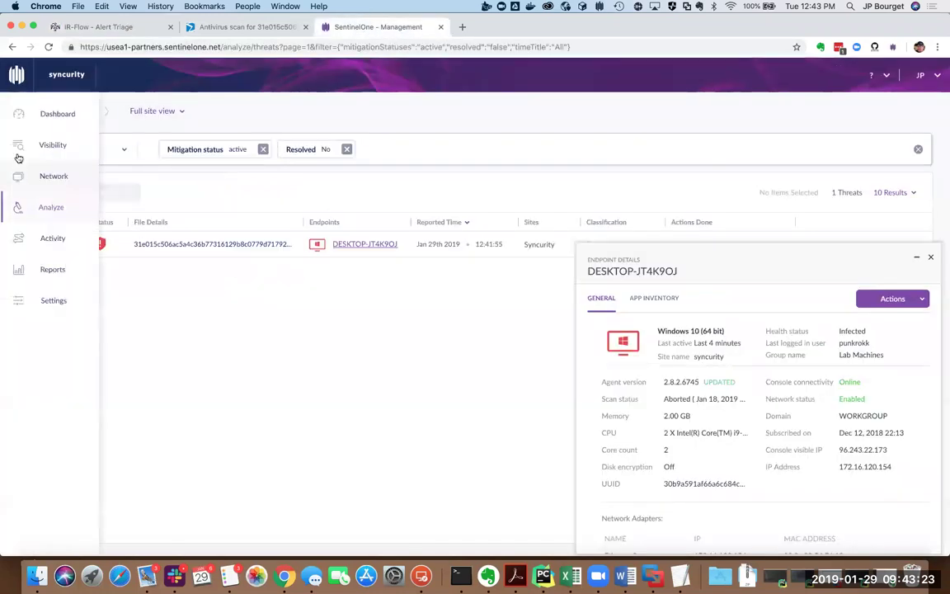
{"action": "left_click", "coordinate": [56, 116]}
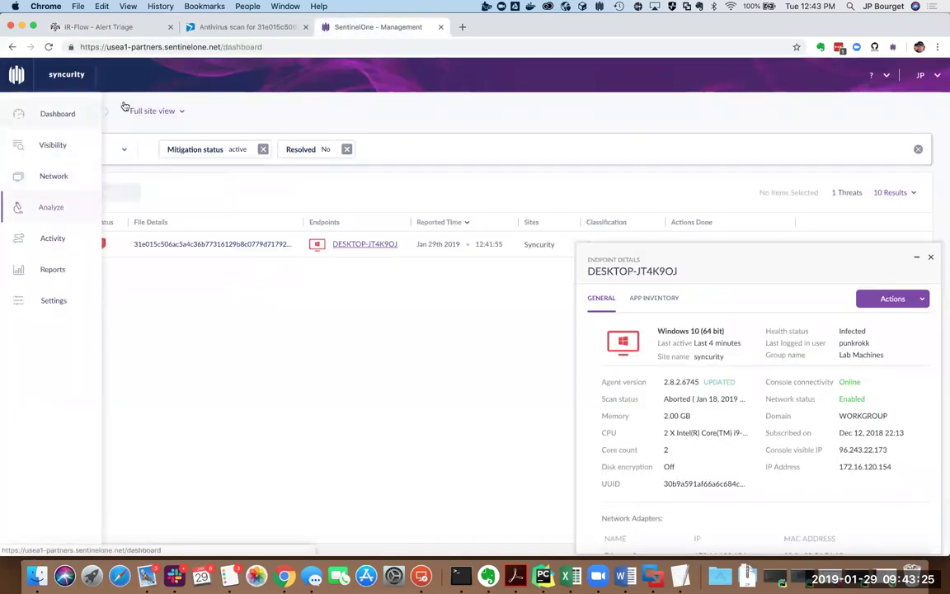
{"action": "left_click", "coordinate": [17, 177]}
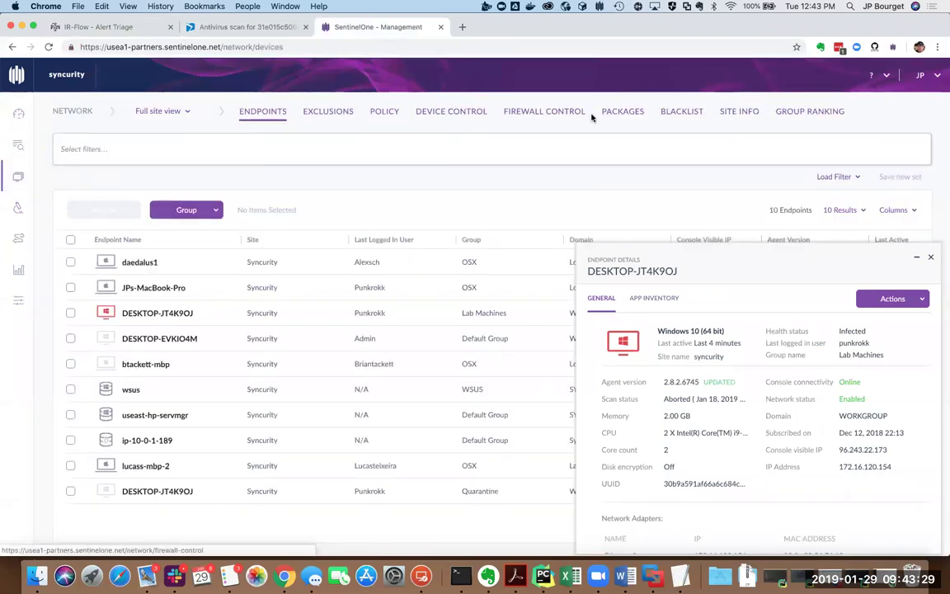
{"action": "left_click", "coordinate": [682, 115]}
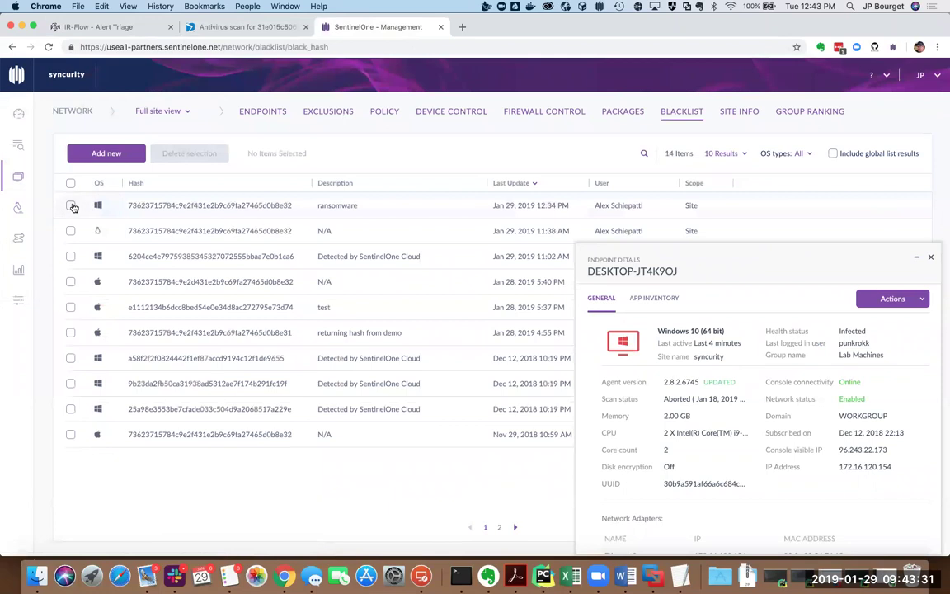
{"action": "left_click", "coordinate": [70, 205]}
{"action": "left_click", "coordinate": [70, 232]}
{"action": "left_click", "coordinate": [70, 281]}
{"action": "left_click", "coordinate": [191, 154]}
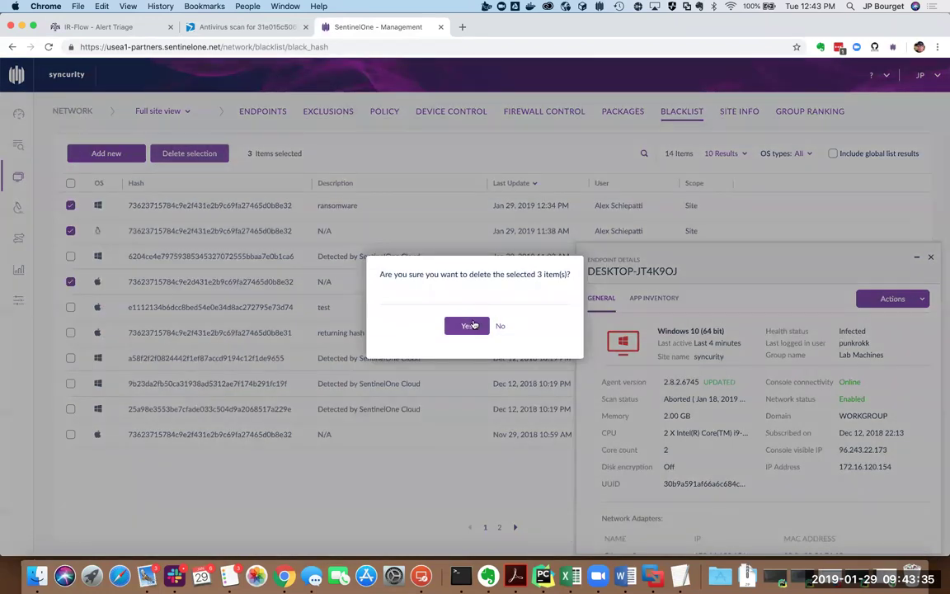
{"action": "left_click", "coordinate": [466, 324]}
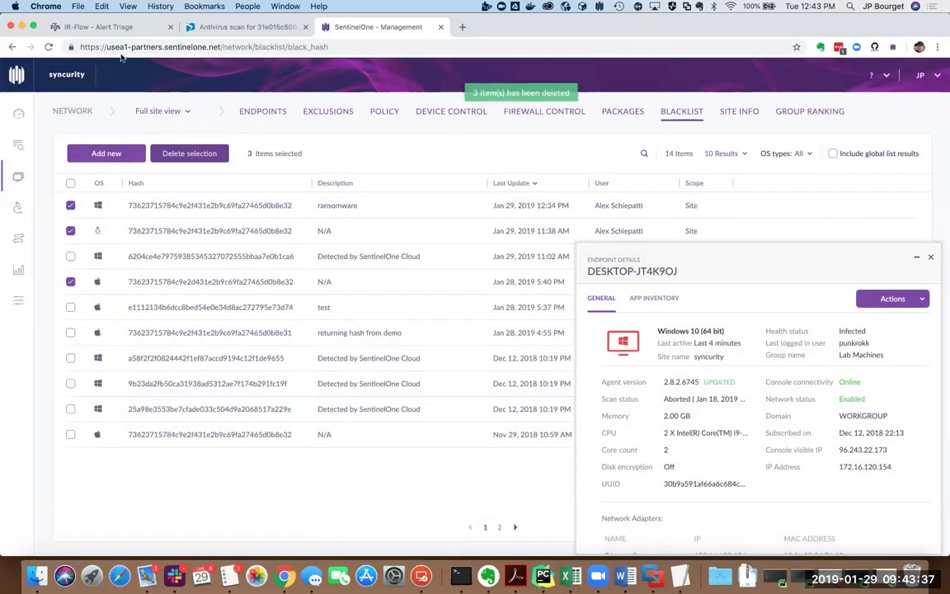
Switch back to IR-Flow and fire SentinelOne Add to Blacklist with description ransomware and OS family Windows for the prefilled hash.
{"action": "left_click", "coordinate": [99, 27]}
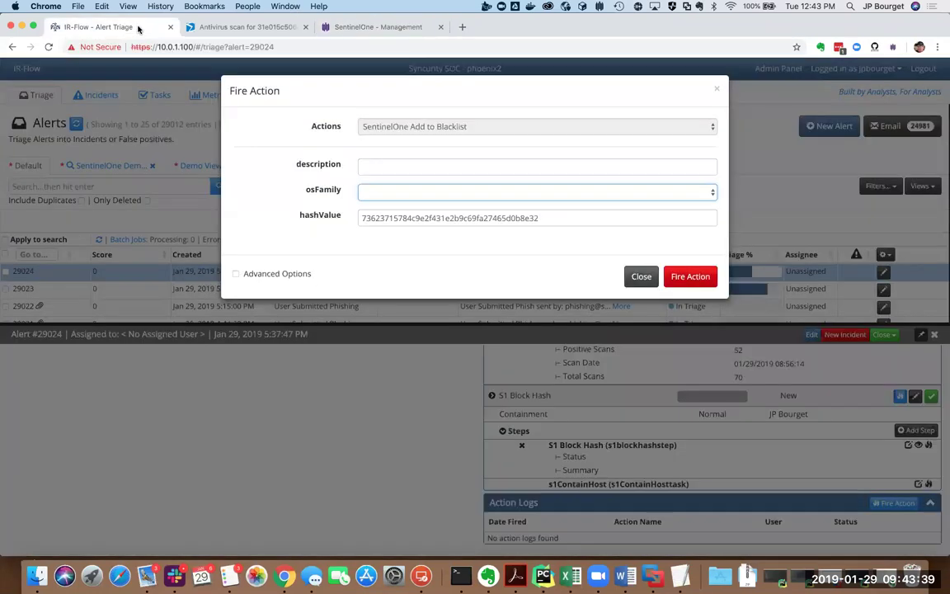
{"action": "left_click", "coordinate": [409, 172]}
{"action": "type", "text": "r"}
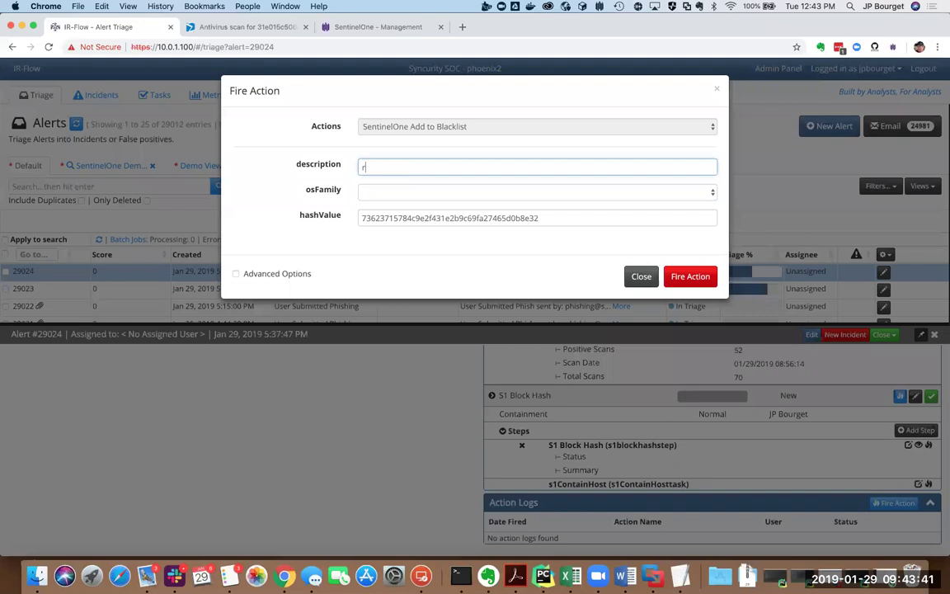
{"action": "type", "text": "ansomware"}
{"action": "left_click", "coordinate": [418, 193]}
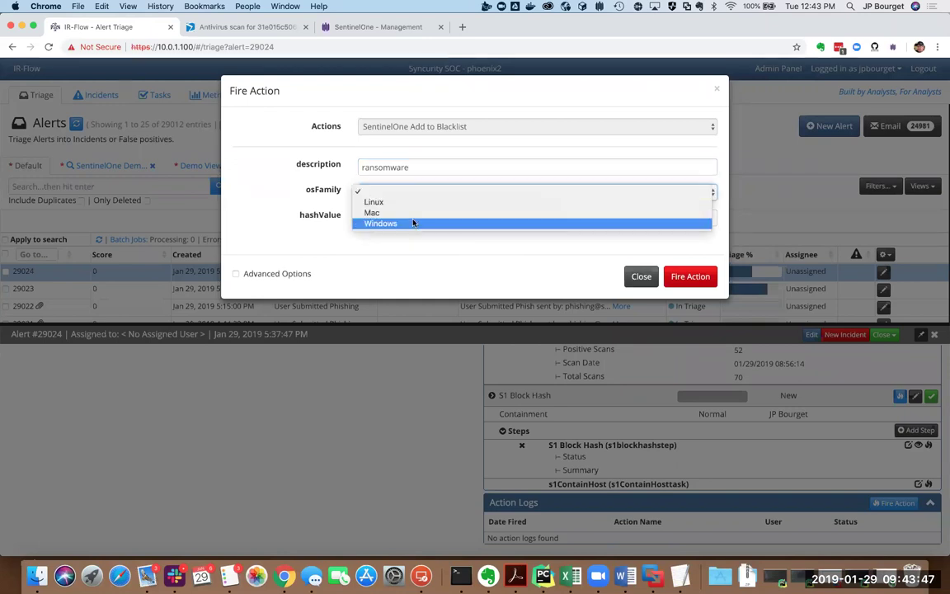
{"action": "left_click", "coordinate": [413, 223]}
{"action": "left_click", "coordinate": [690, 277]}
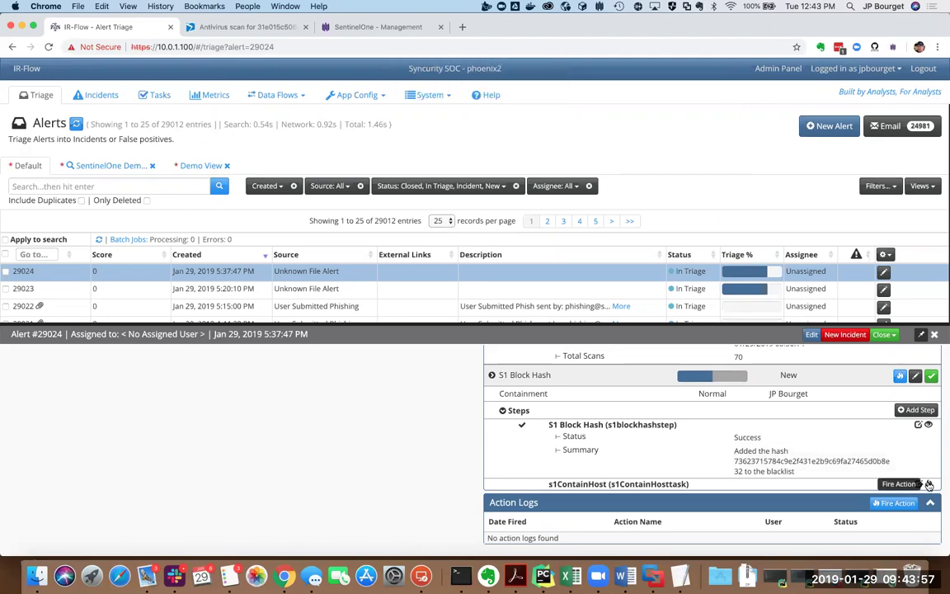
Fire the SentinelOne Change Group action on the s1ContainHost step to move DESKTOP-JT4K9OJ into the Quarantine group.
{"action": "left_click", "coordinate": [895, 502]}
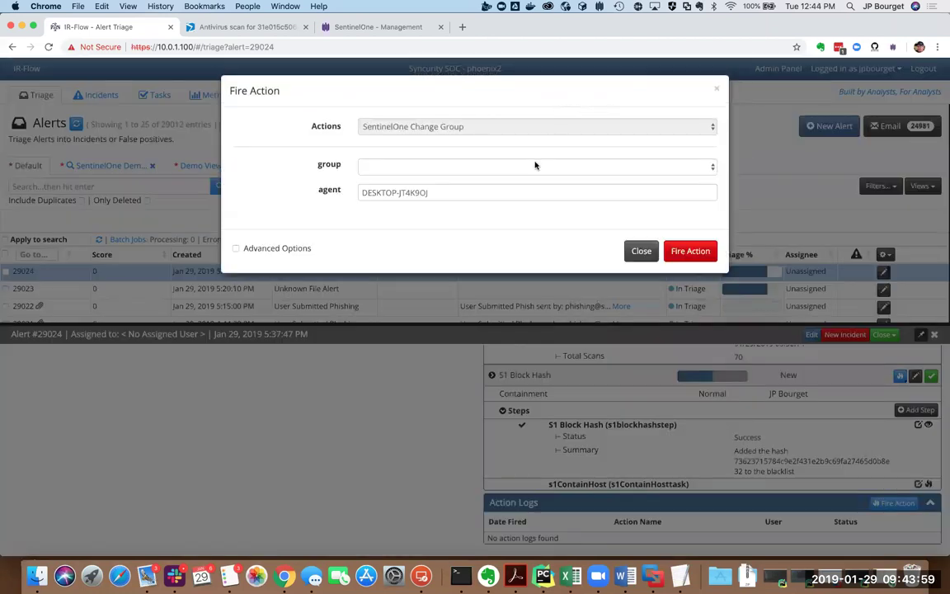
{"action": "left_click", "coordinate": [532, 166]}
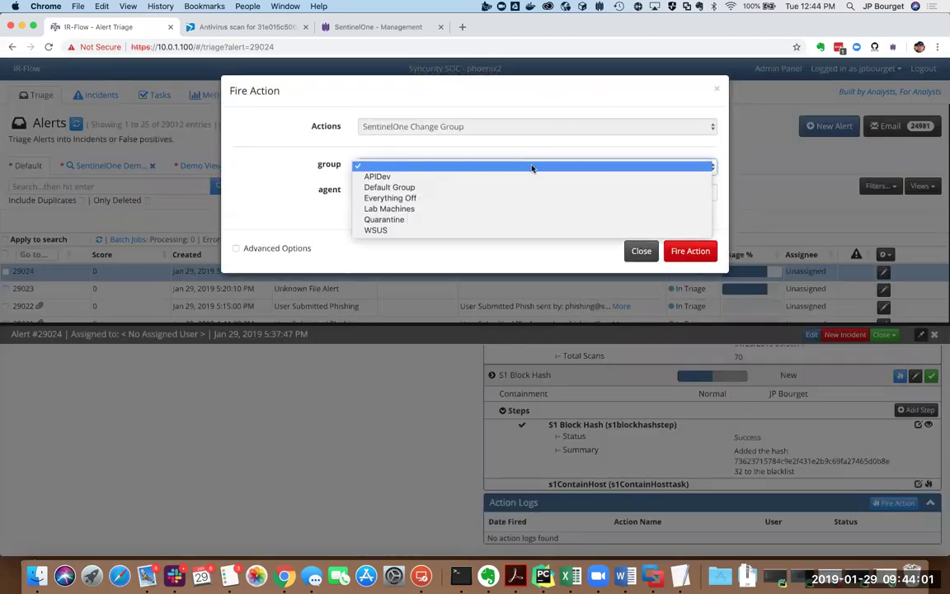
{"action": "left_click", "coordinate": [508, 221]}
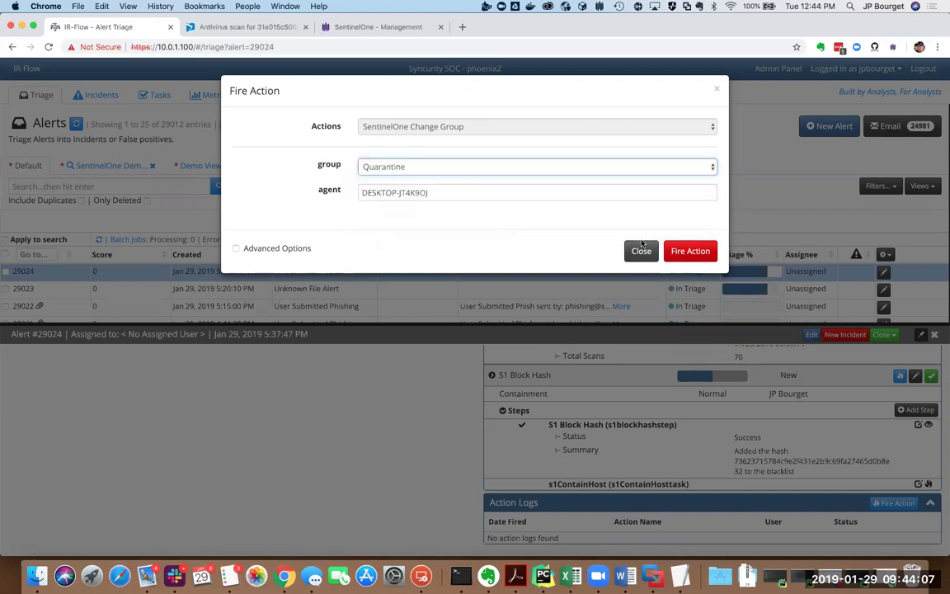
{"action": "left_click", "coordinate": [680, 253]}
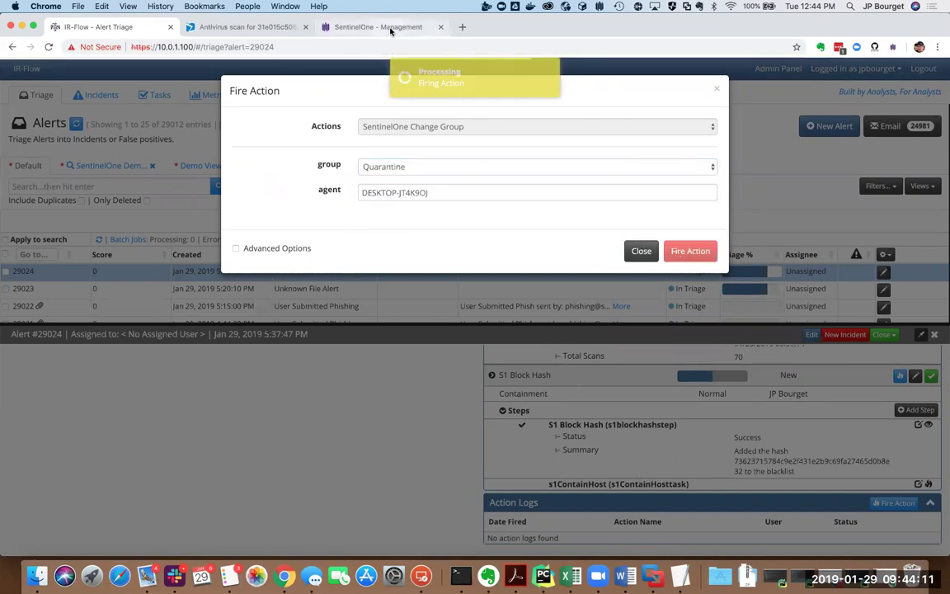
{"action": "scroll", "coordinate": [627, 396], "scroll_direction": "up", "scroll_amount": 10}
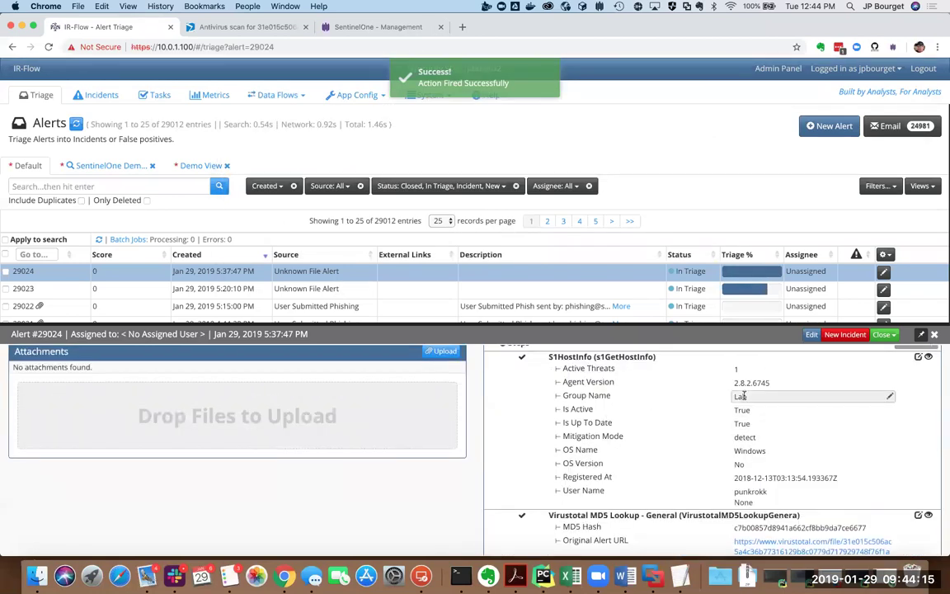
Switch to the SentinelOne console, view the endpoints in the static Quarantine group, and minimize the endpoint details.
{"action": "left_click", "coordinate": [373, 26]}
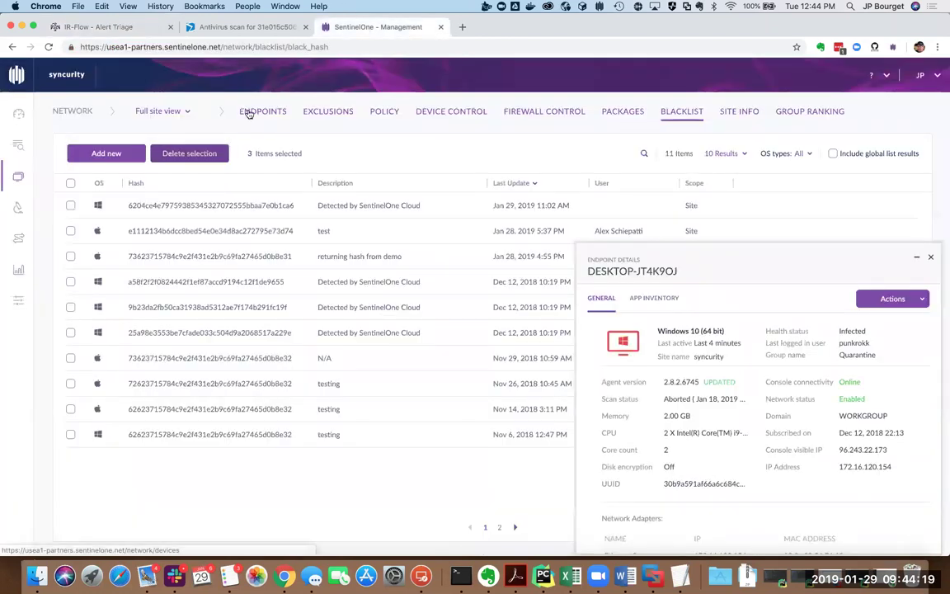
{"action": "left_click", "coordinate": [161, 111]}
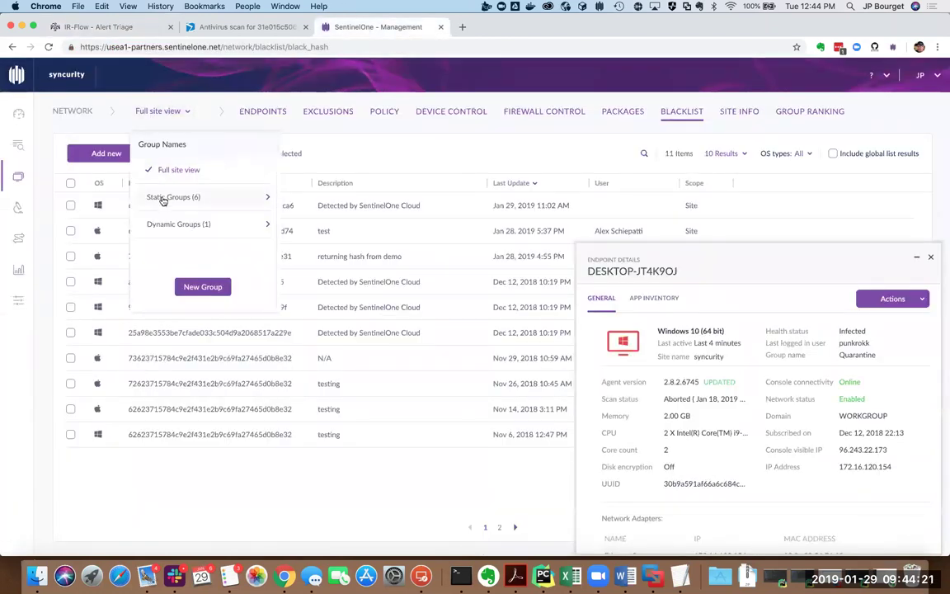
{"action": "mouse_move", "coordinate": [165, 198]}
{"action": "left_click", "coordinate": [304, 238]}
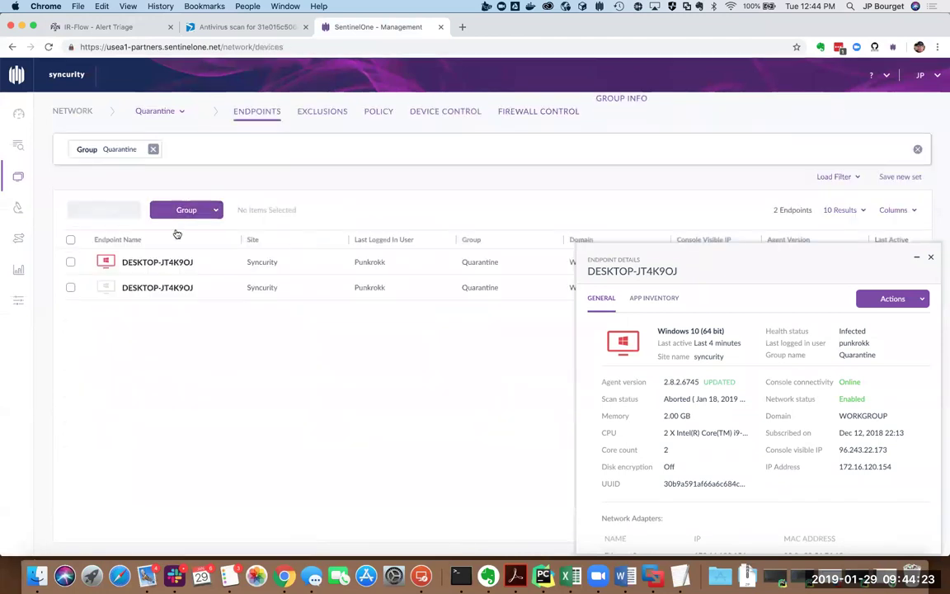
{"action": "left_click", "coordinate": [212, 264]}
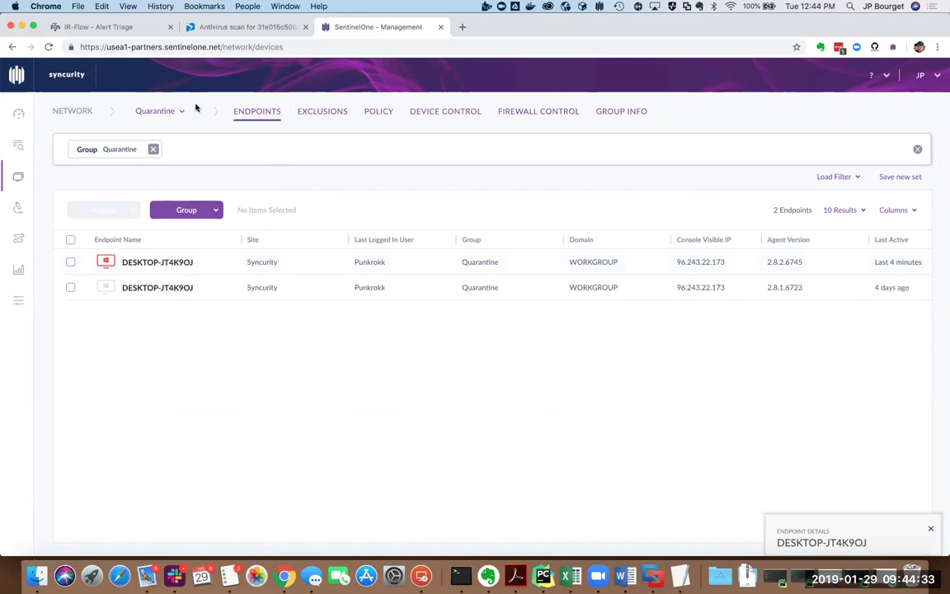
Open the SentinelOne dashboard to view the unresolved threat detections.
{"action": "left_click", "coordinate": [22, 116]}
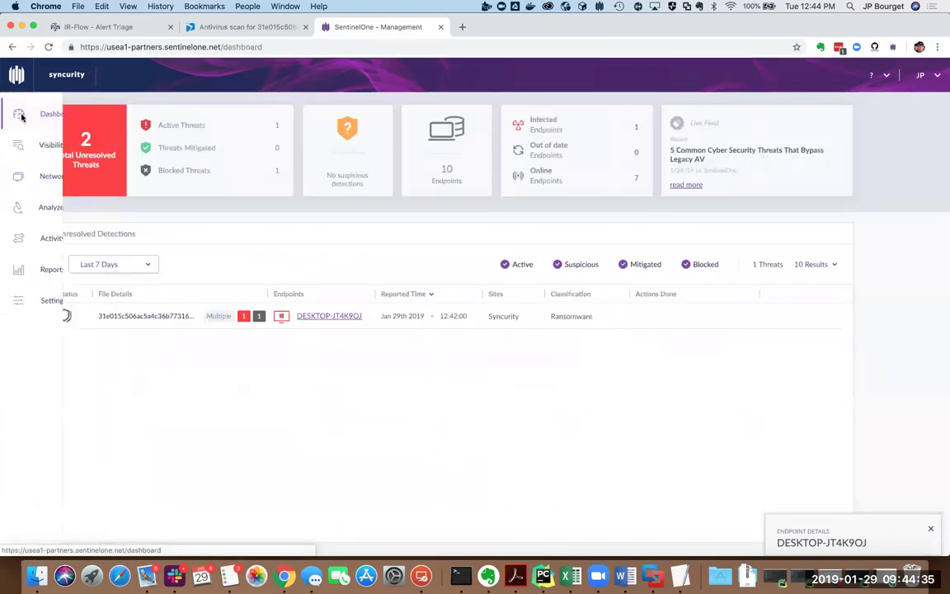